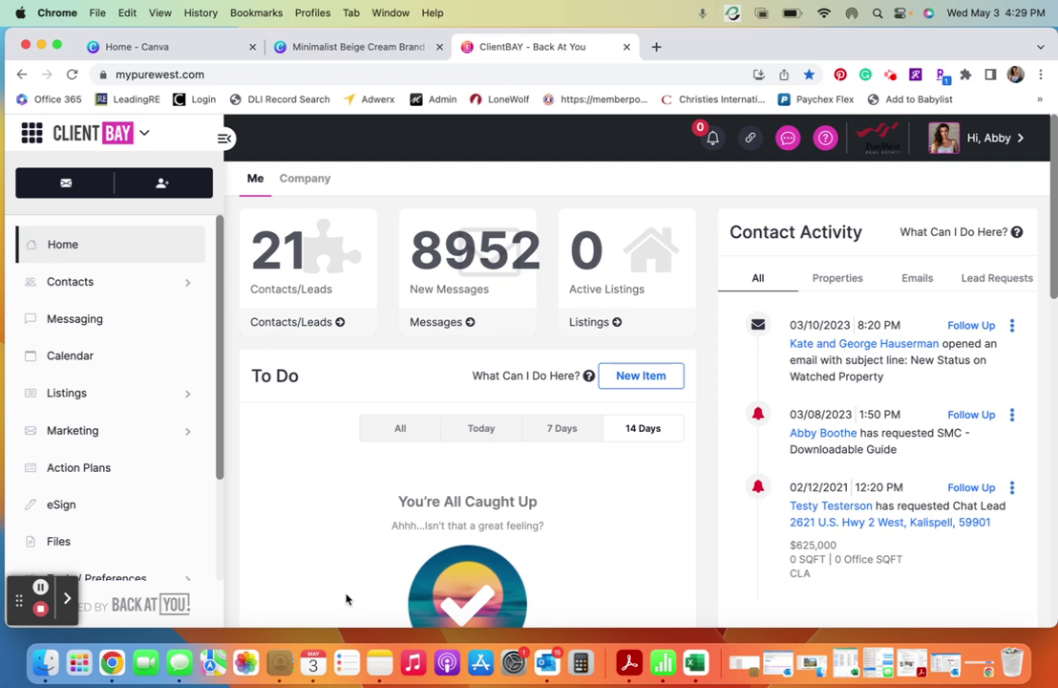
Open the Ongoing Training Email campaign from Marketing > Email Campaigns and begin adding an event
left_click(74, 431)
left_click(95, 507)
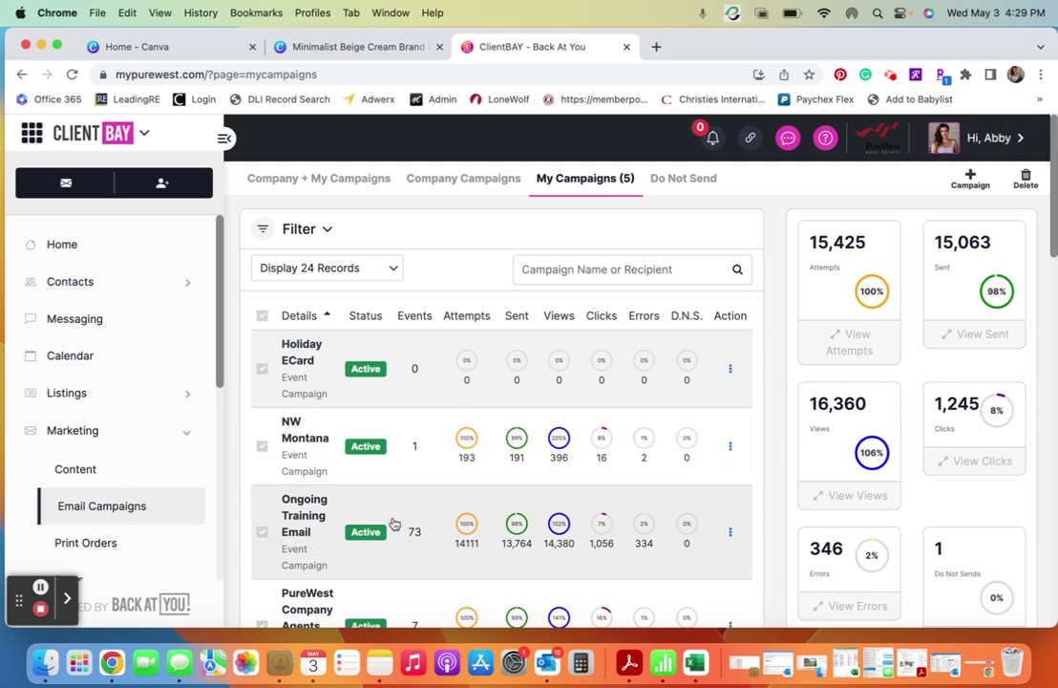
left_click(353, 513)
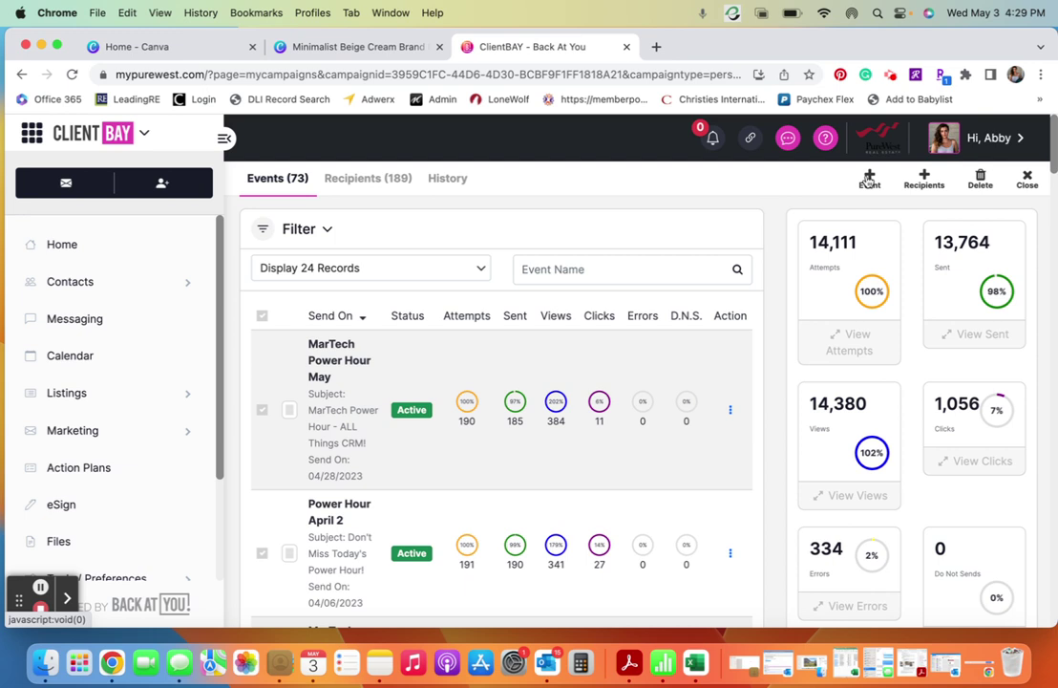
left_click(867, 179)
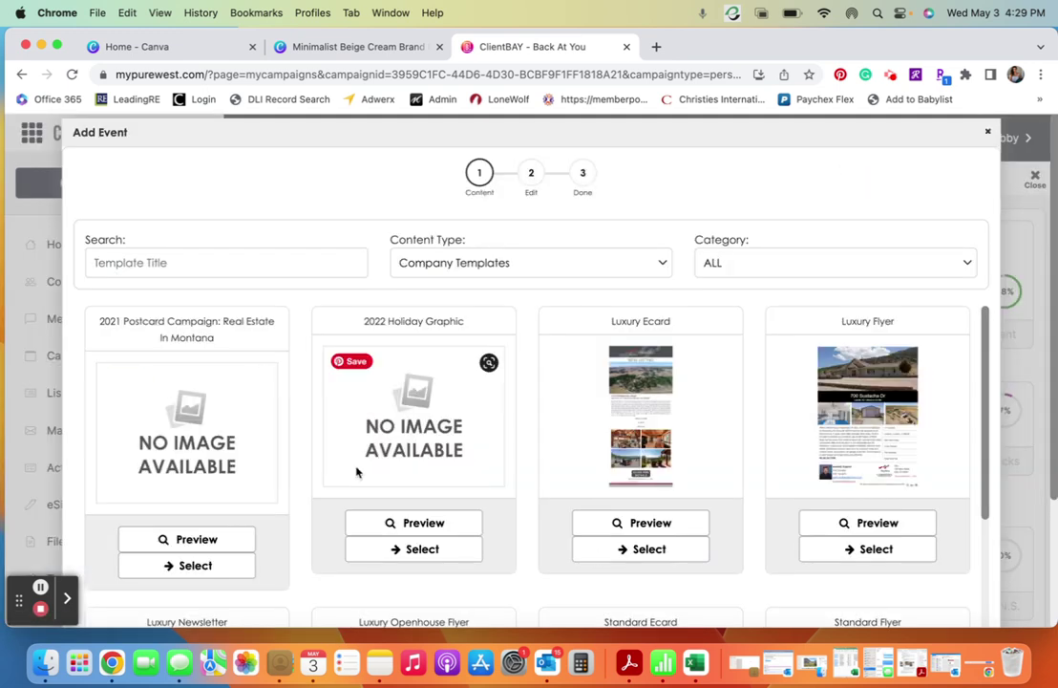
Switch the event's Content Type to Company Content and search for 'Blog'
scroll(609, 524, "down", 5)
scroll(610, 532, "up", 3)
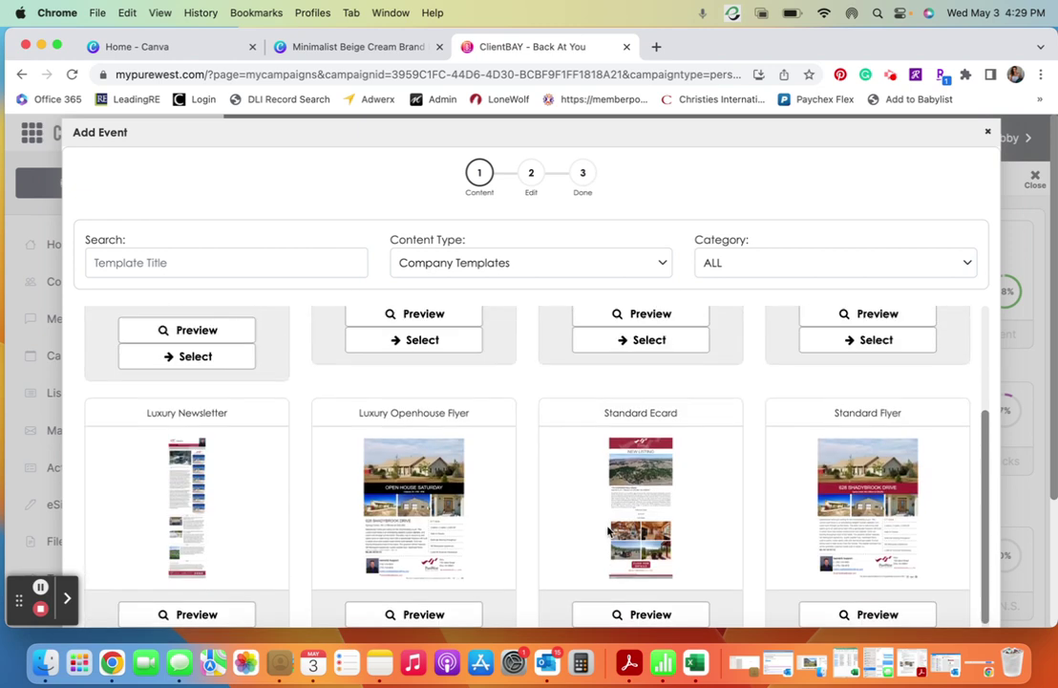
scroll(608, 531, "up", 3)
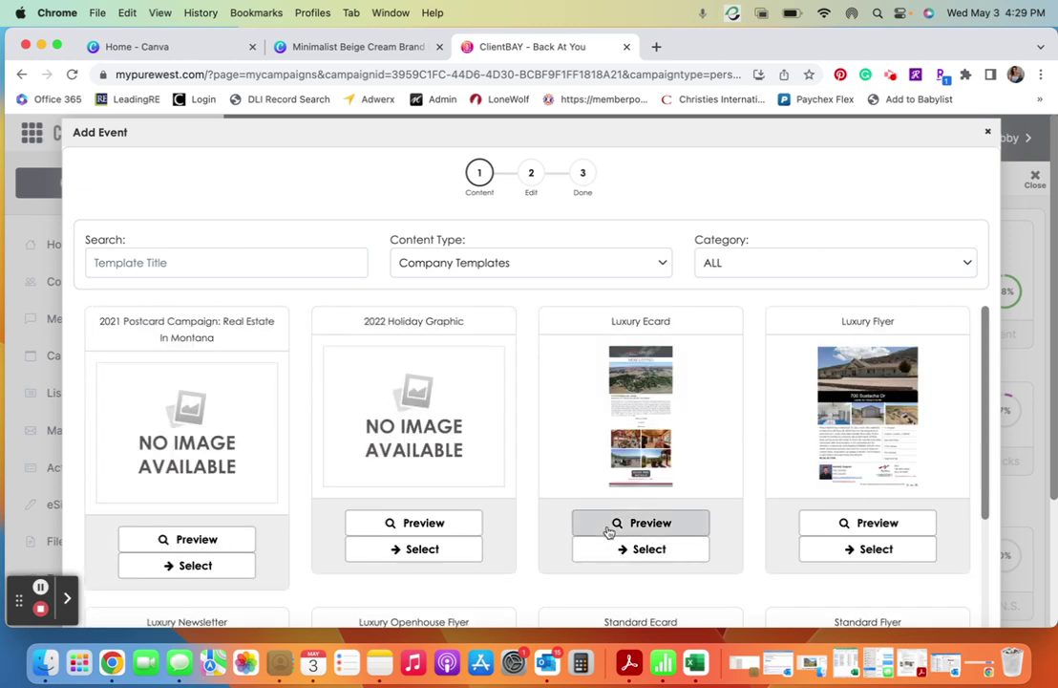
scroll(609, 531, "down", 3)
scroll(607, 531, "down", 3)
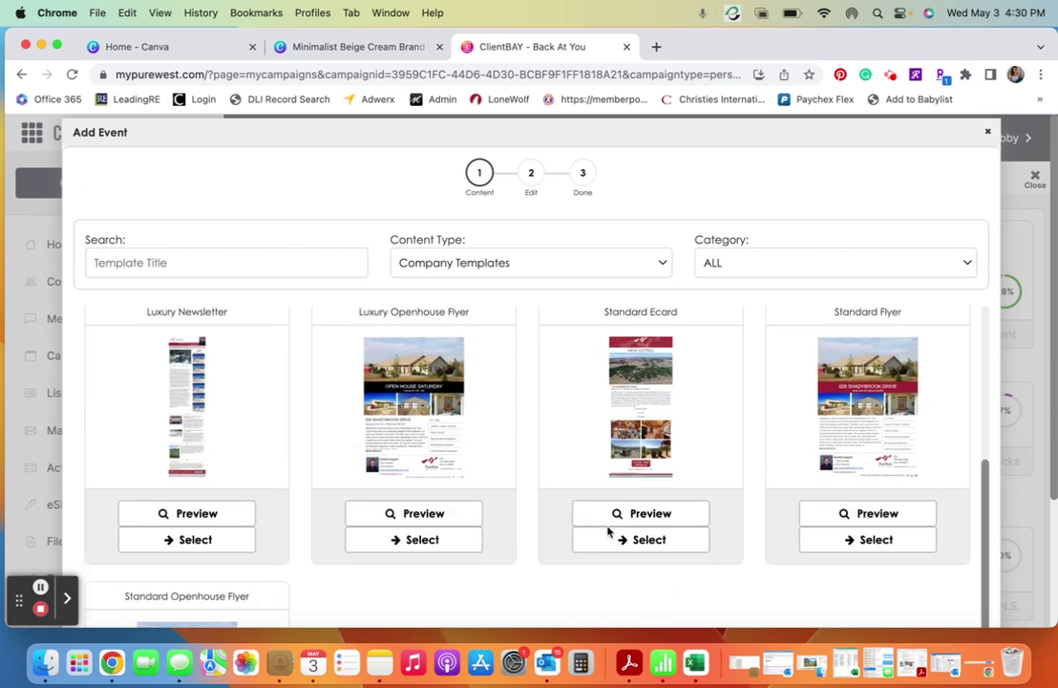
scroll(608, 531, "up", 10)
left_click(552, 264)
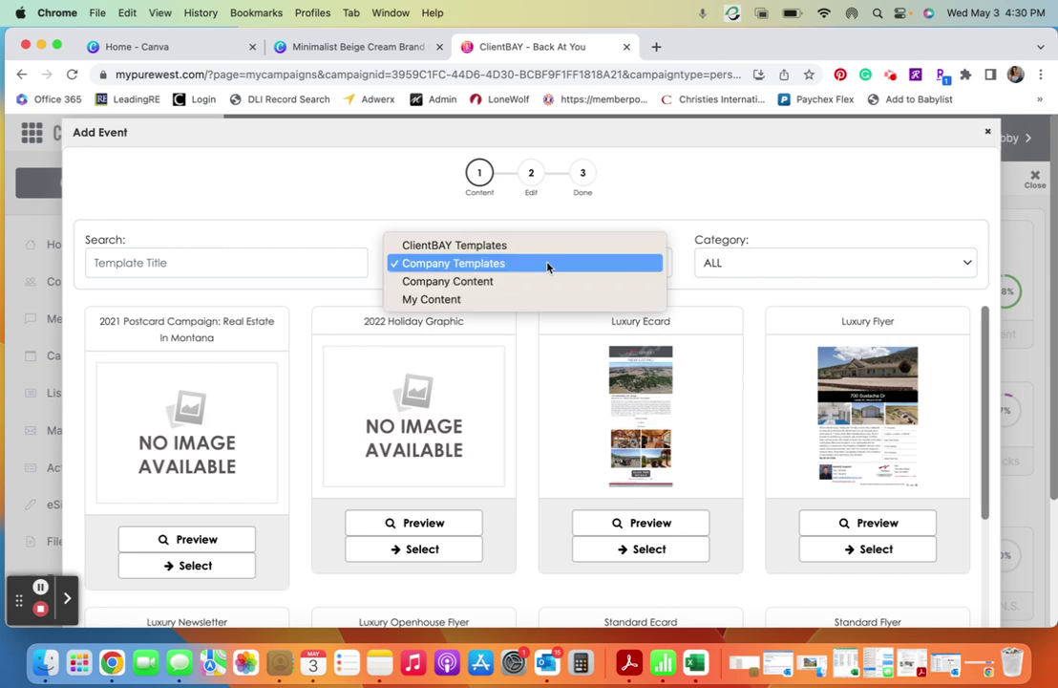
left_click(540, 283)
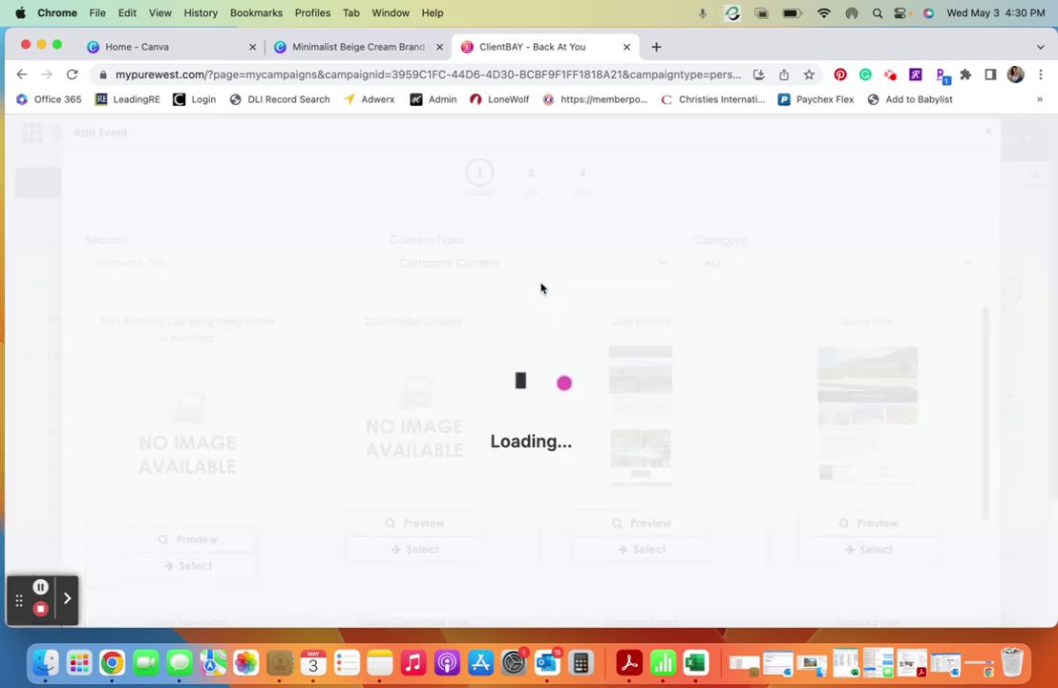
left_click(288, 259)
type("Blog")
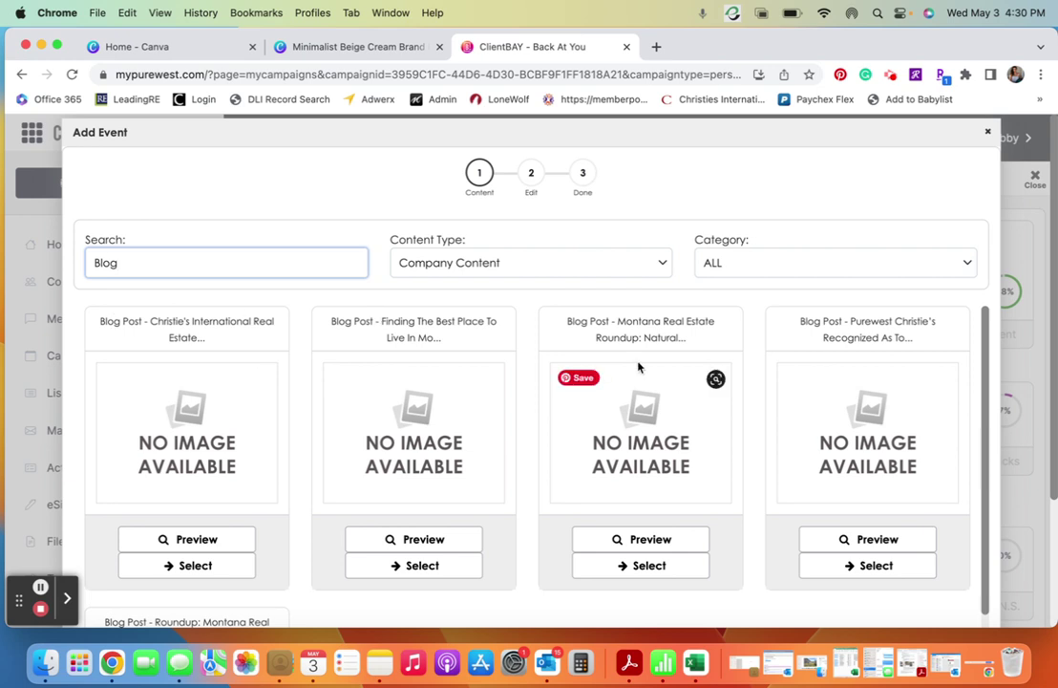
scroll(712, 435, "down", 3)
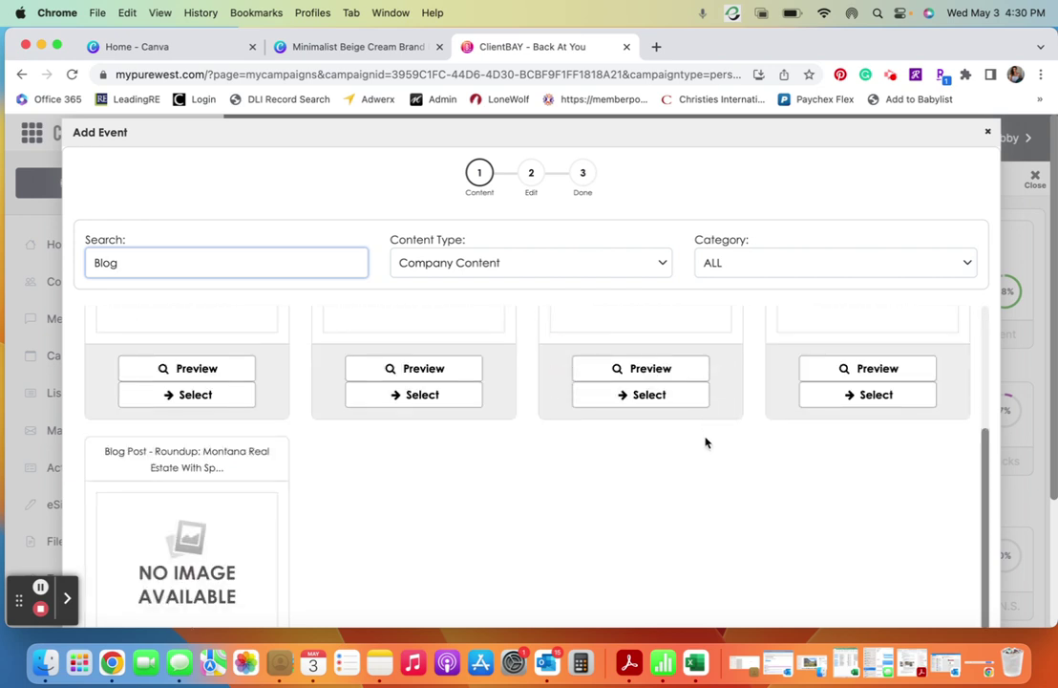
scroll(706, 442, "up", 3)
Preview the first Blog Post, the Christie's magazine post, then close the preview
left_click(188, 544)
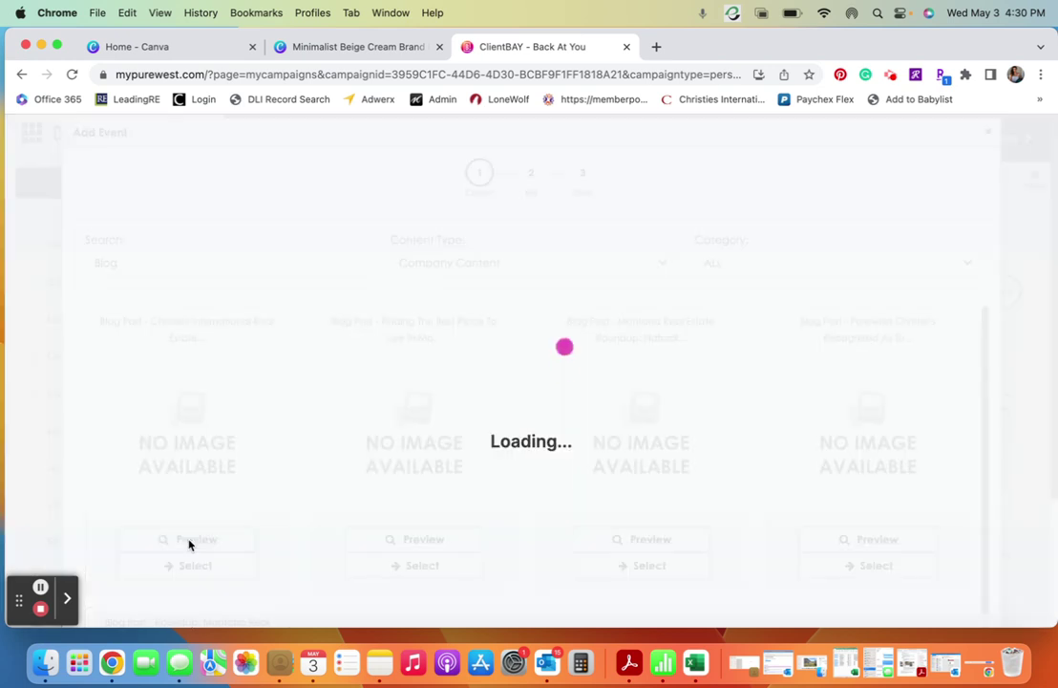
scroll(691, 344, "down", 20)
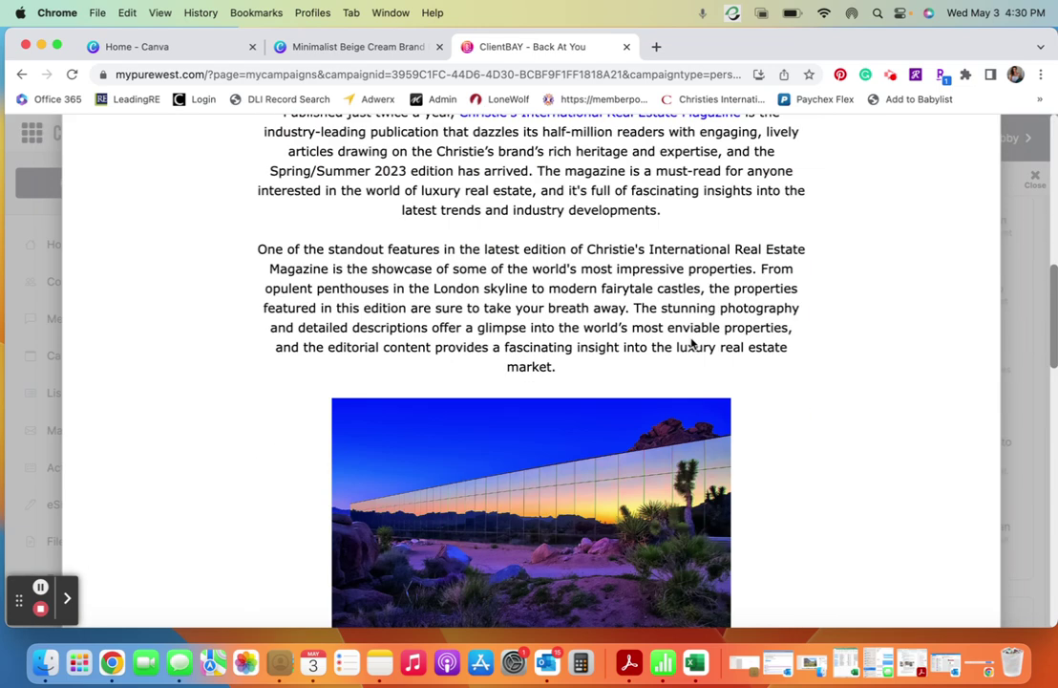
scroll(691, 343, "up", 20)
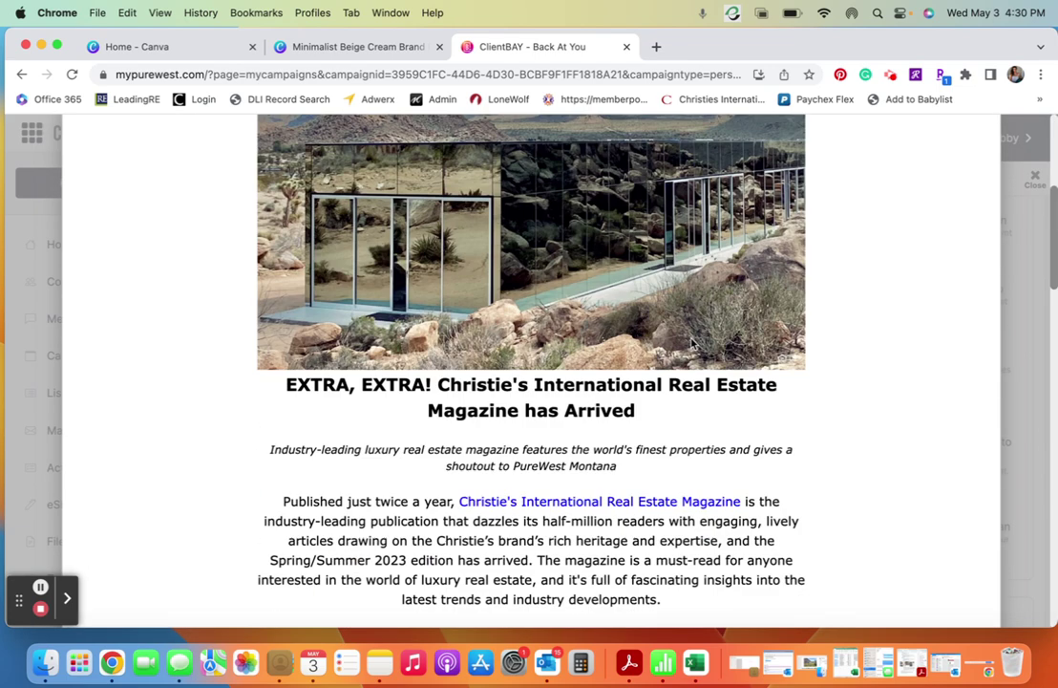
scroll(692, 344, "down", 19)
scroll(692, 344, "down", 2)
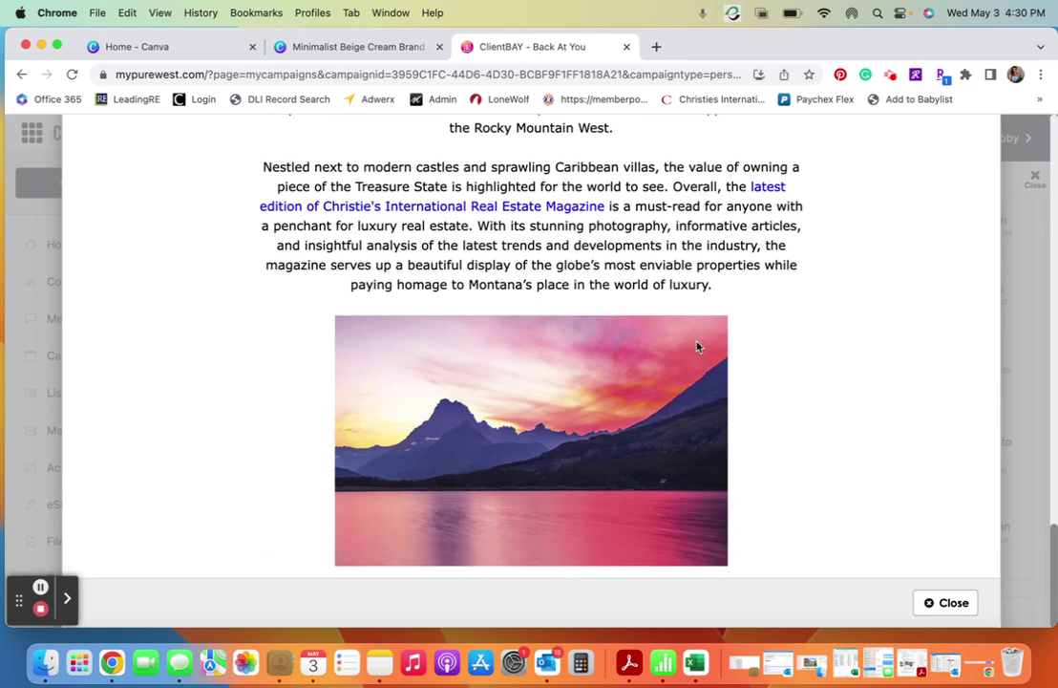
left_click(967, 603)
Select the Christie's blog post as the event's content
left_click(172, 566)
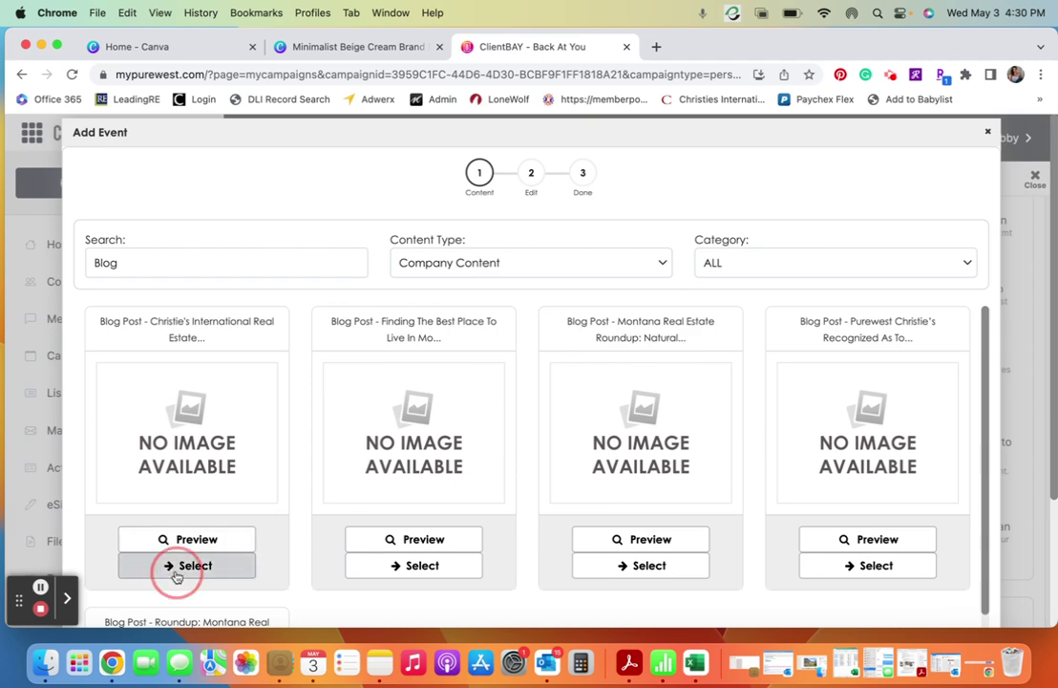
scroll(231, 532, "down", 20)
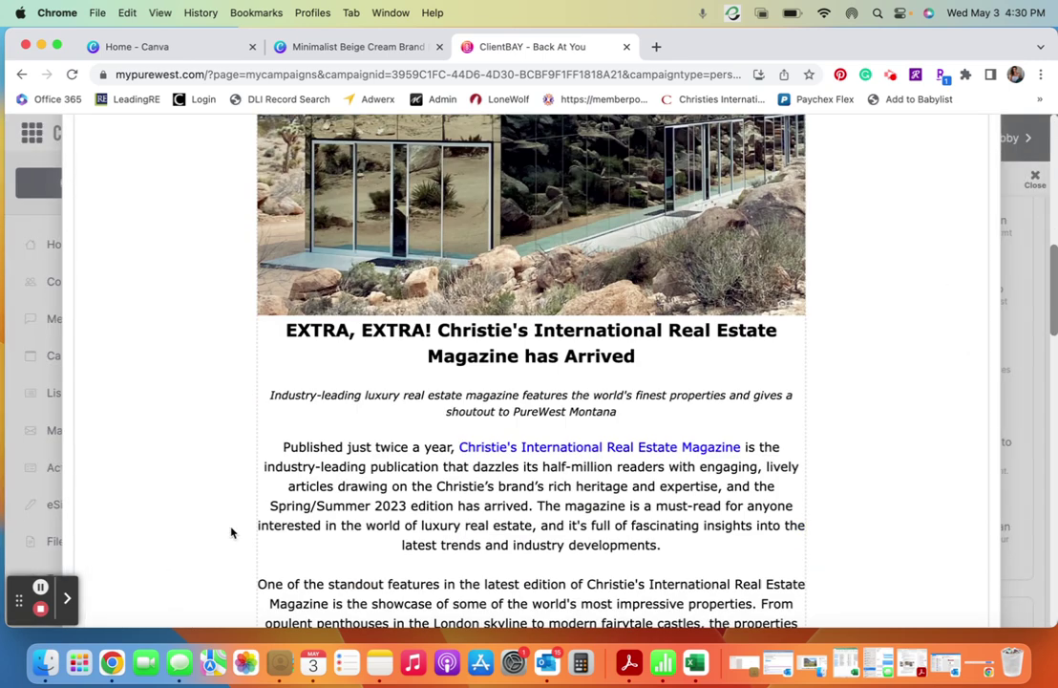
scroll(231, 532, "down", 8)
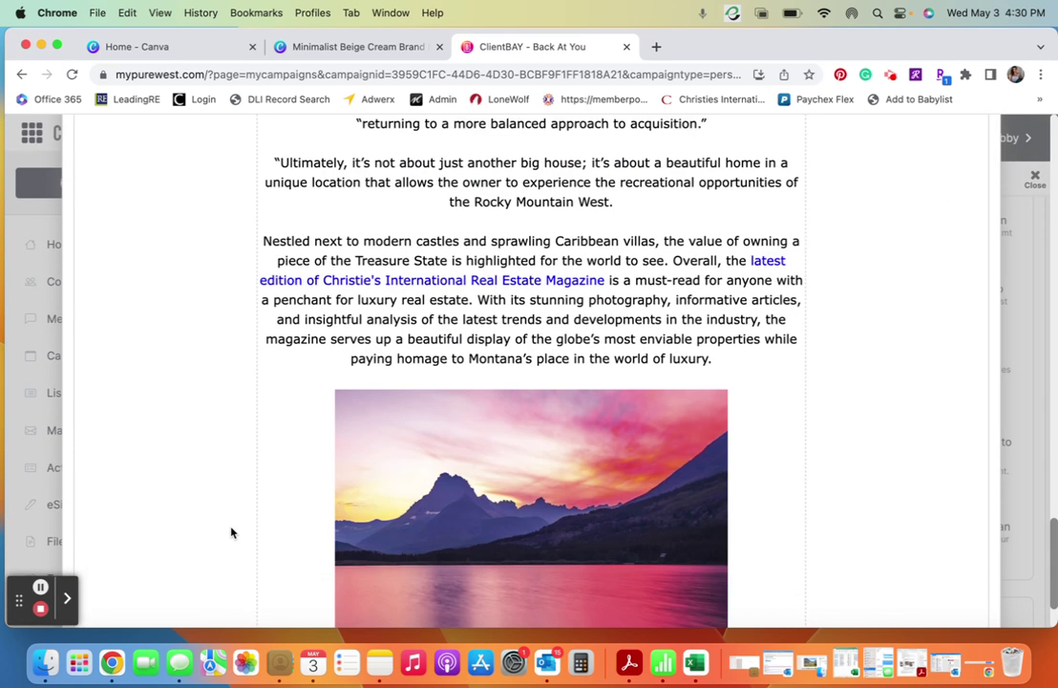
scroll(231, 532, "up", 20)
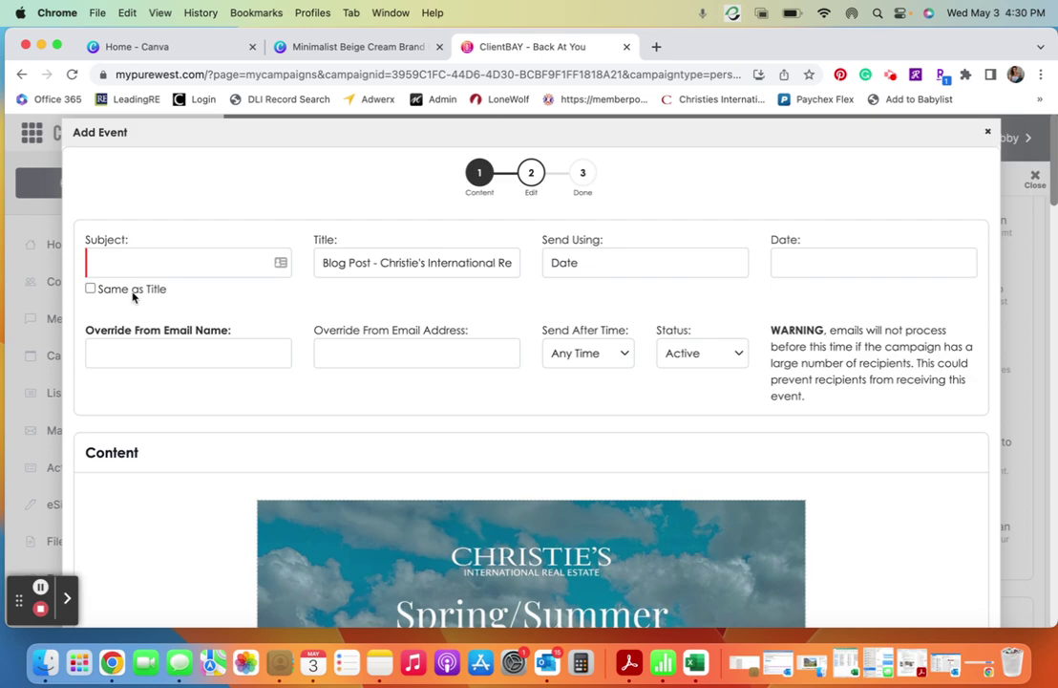
Enter the email subject beginning 'Christie's Spring/Summer Magazine is ou'
left_click(125, 260)
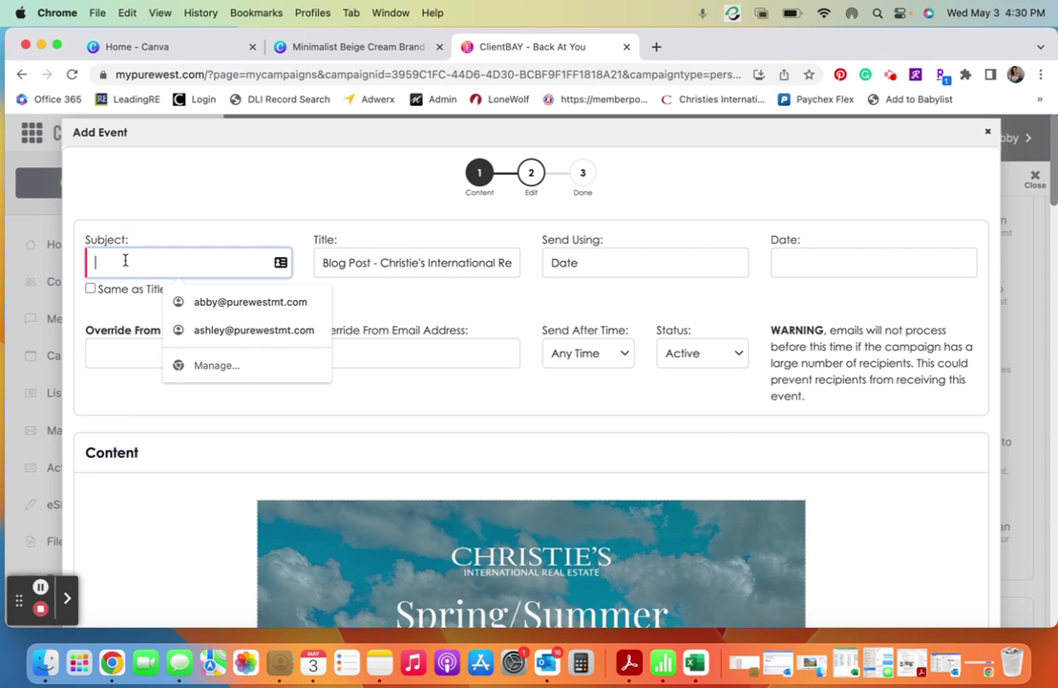
type("hristi")
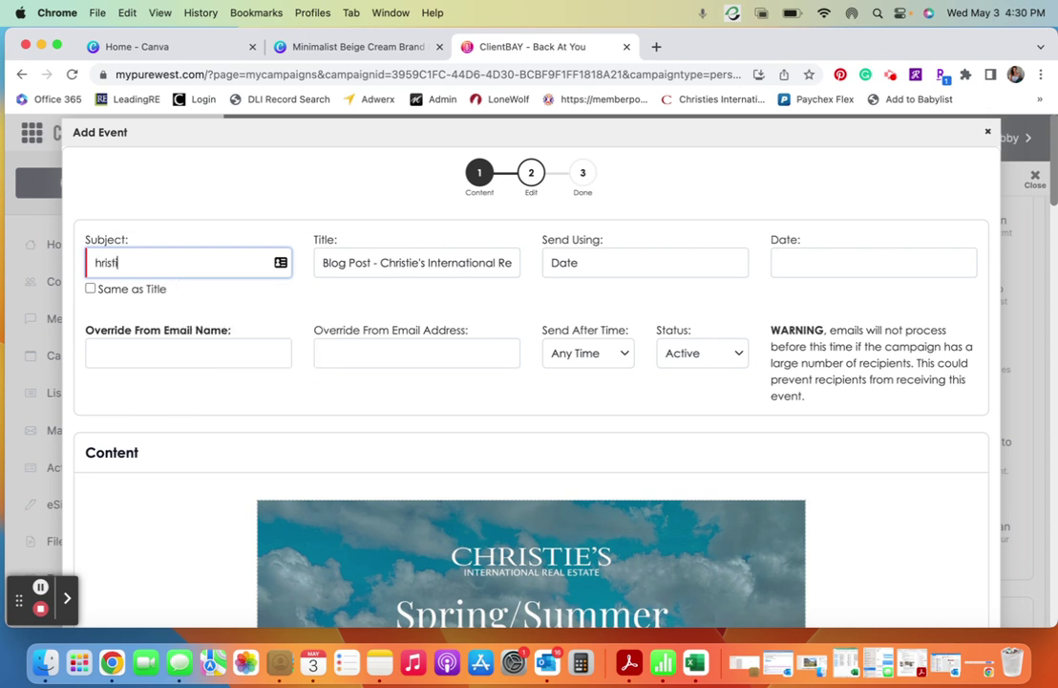
type("Christie's Spring/Summer")
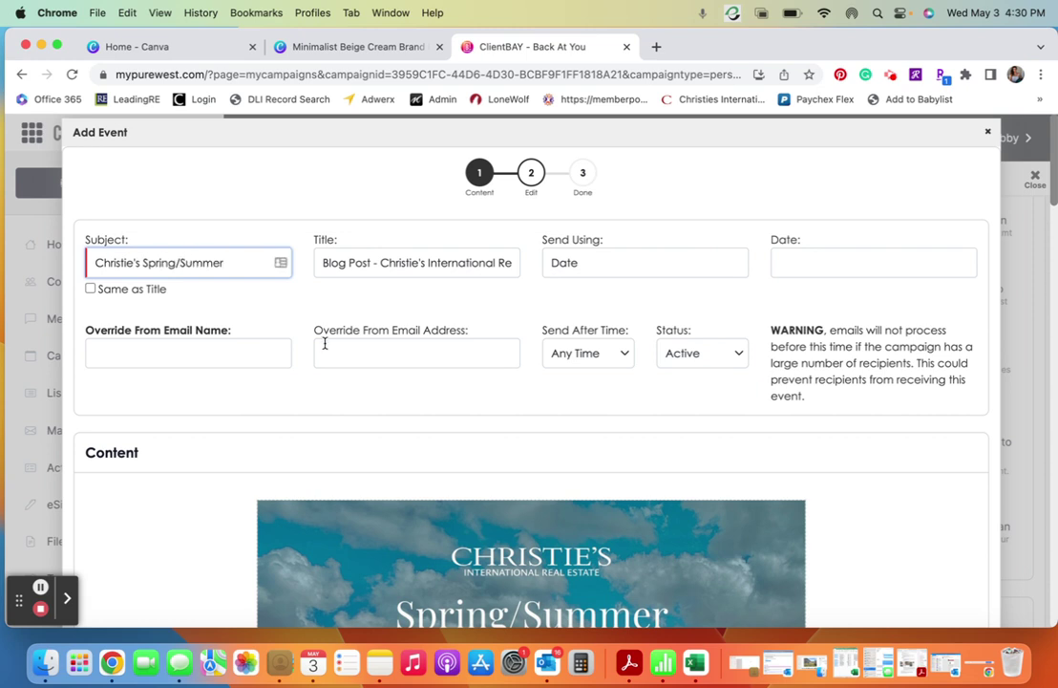
scroll(325, 346, "down", 2)
type("Magaz")
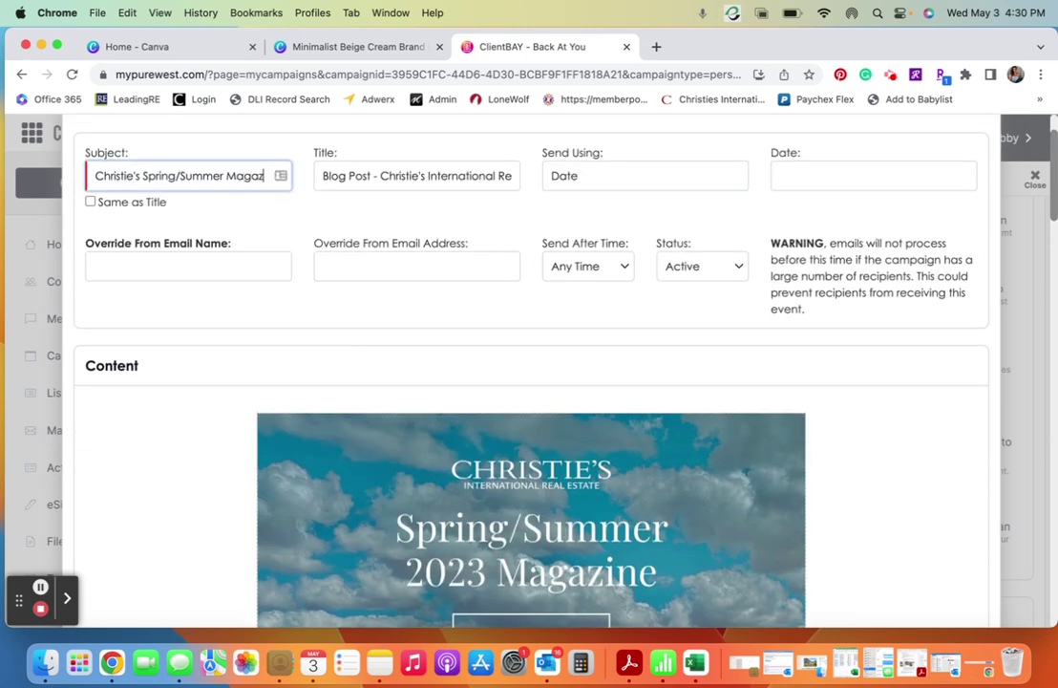
type("ine is ou")
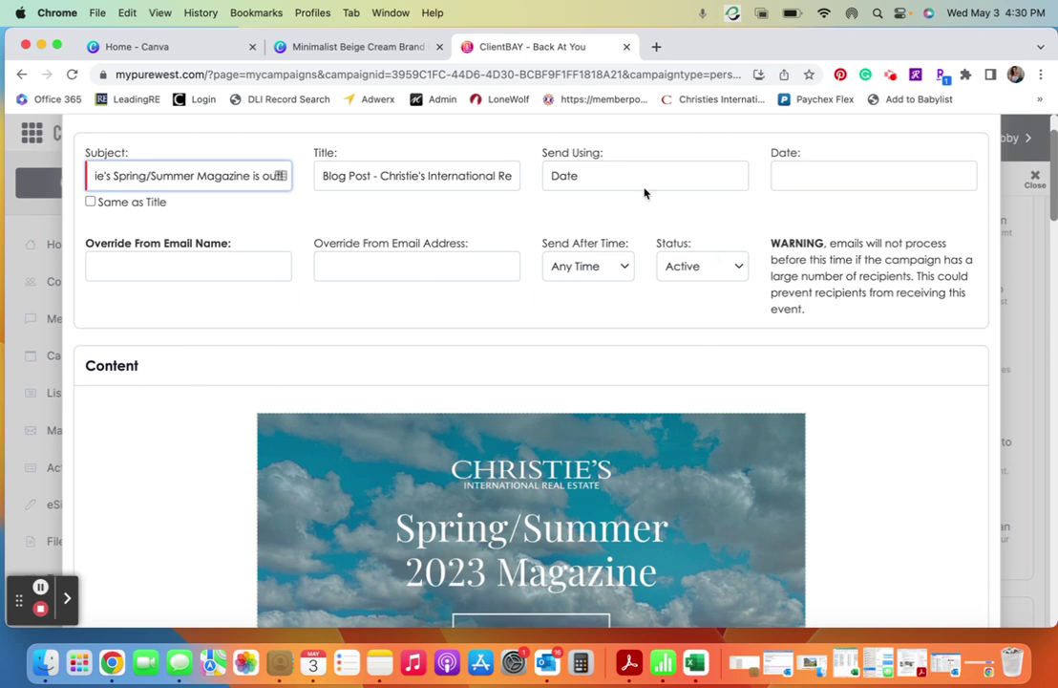
Set the send date to May 4, 2023 and the send-after time to 9:00 AM
left_click(813, 168)
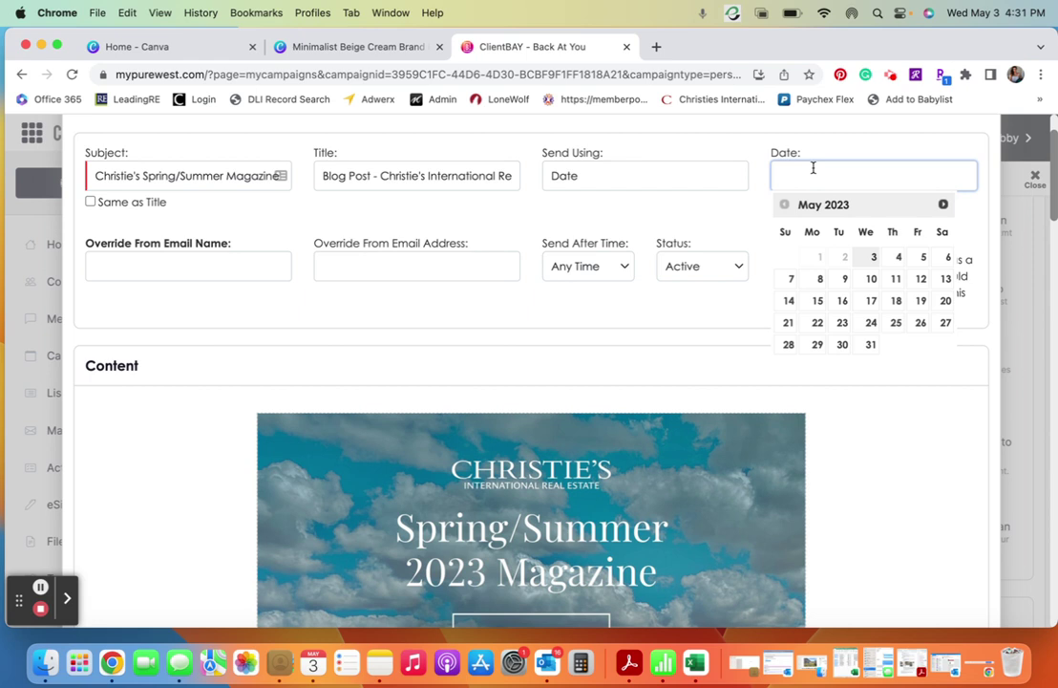
left_click(898, 257)
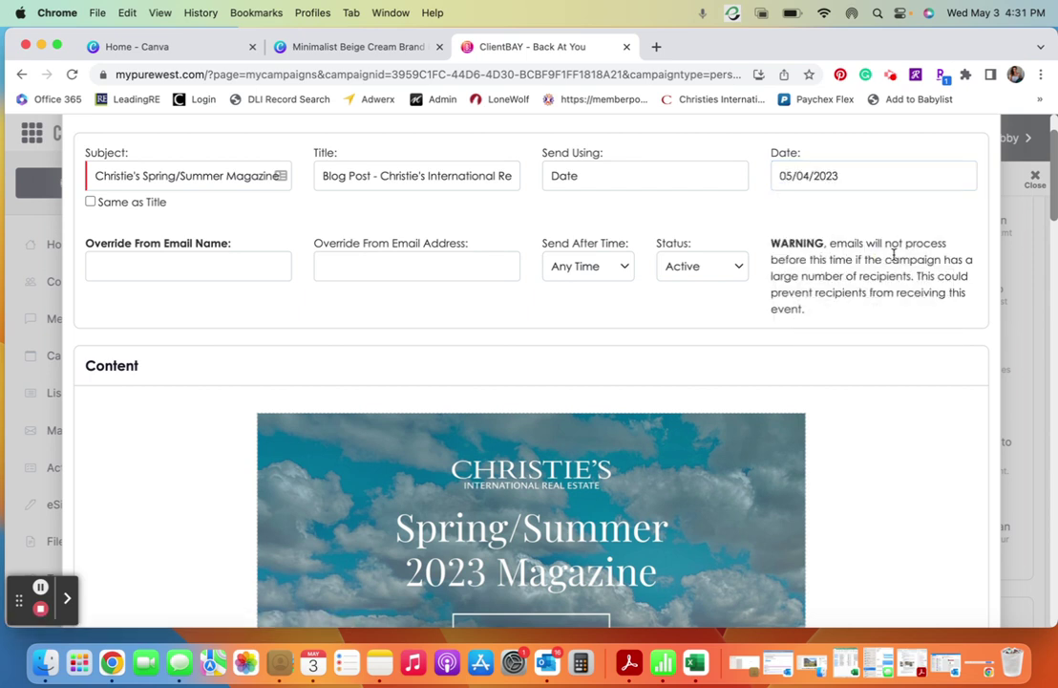
left_click(624, 267)
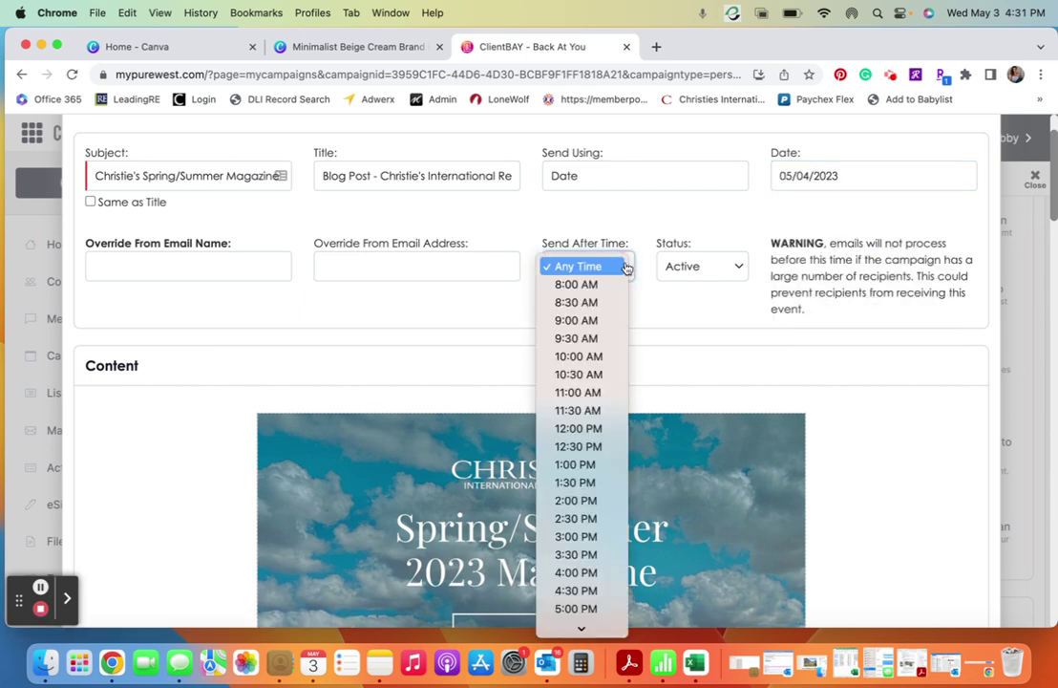
left_click(616, 320)
scroll(886, 289, "down", 10)
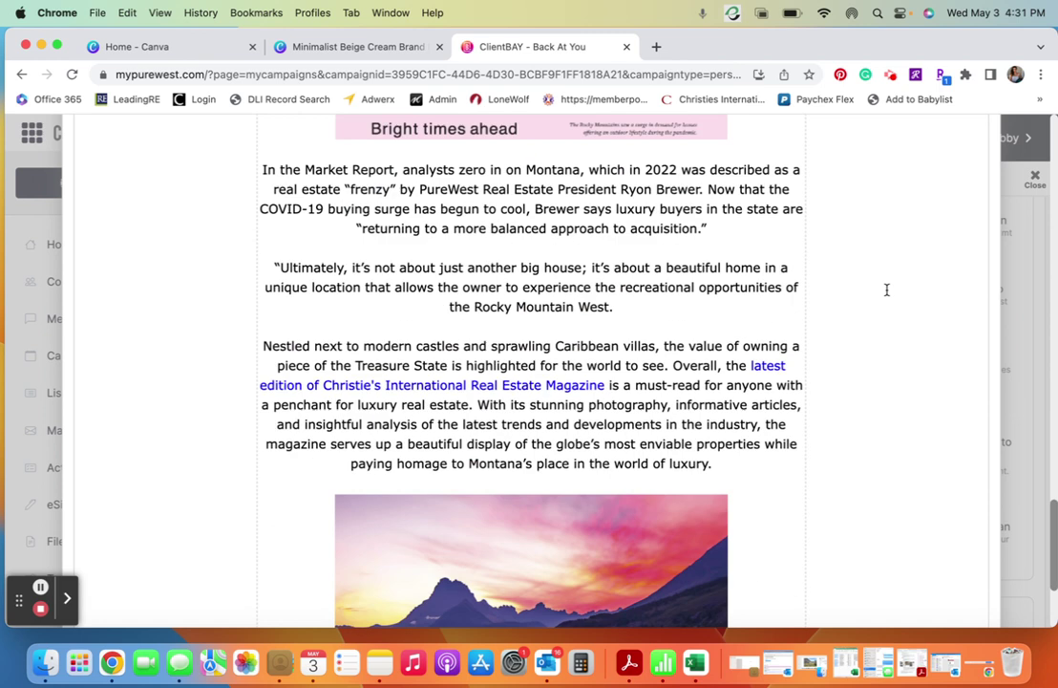
scroll(887, 290, "down", 4)
Finish and confirm the blog post email event, then expand Marketing in the sidebar
left_click(957, 608)
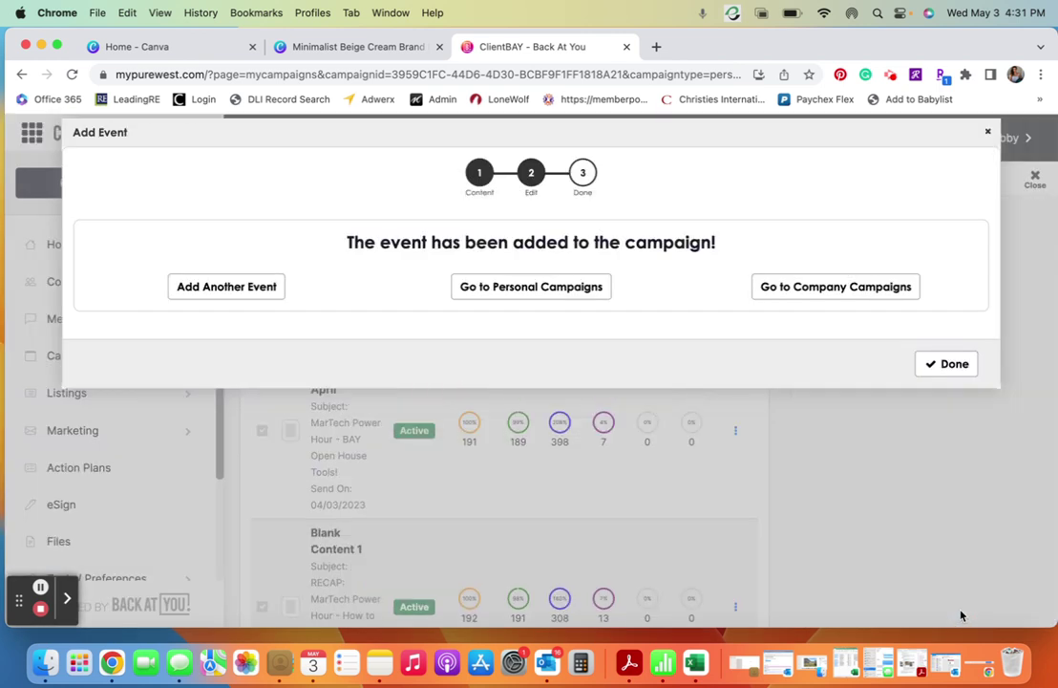
left_click(941, 363)
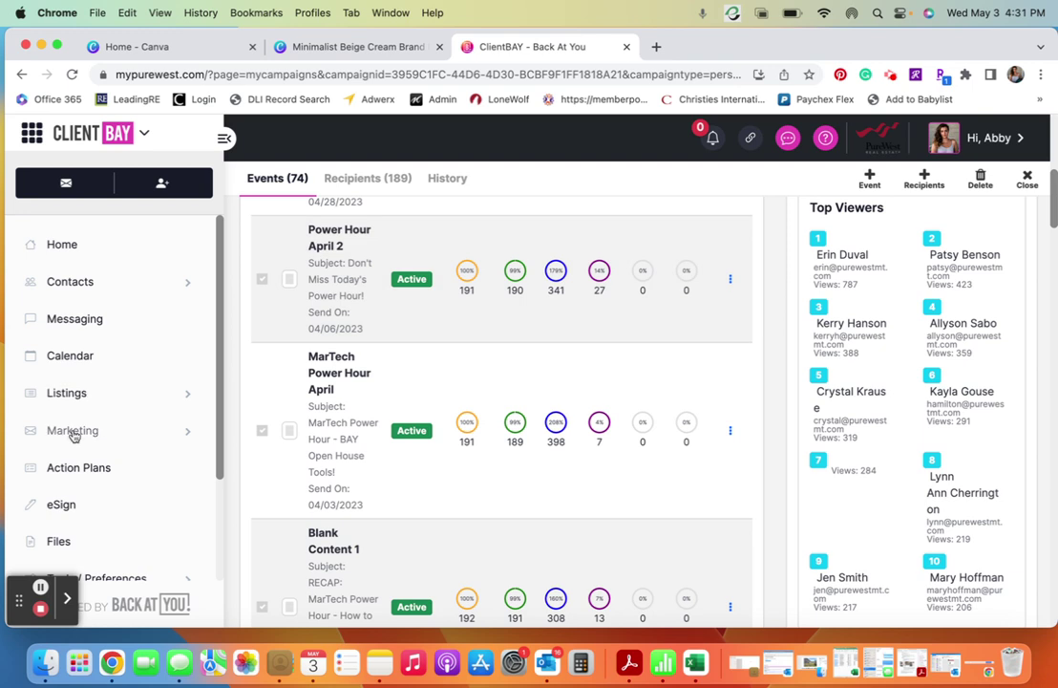
scroll(53, 437, "down", 3)
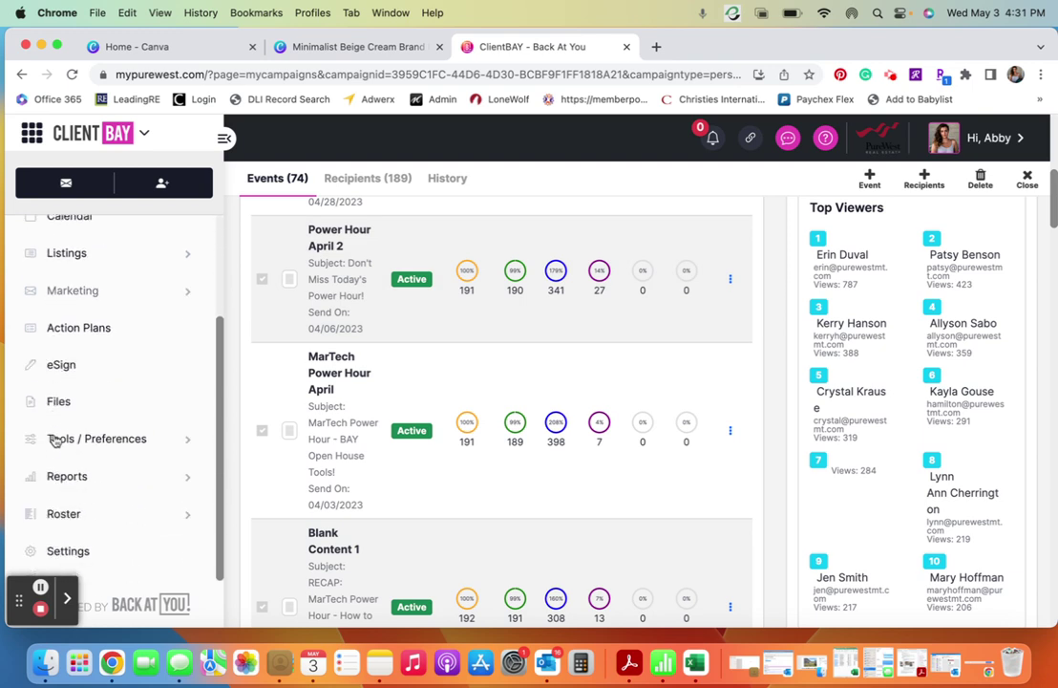
left_click(76, 291)
On the Marketing Content page's Company tab, filter content by the name 'blo'
left_click(79, 329)
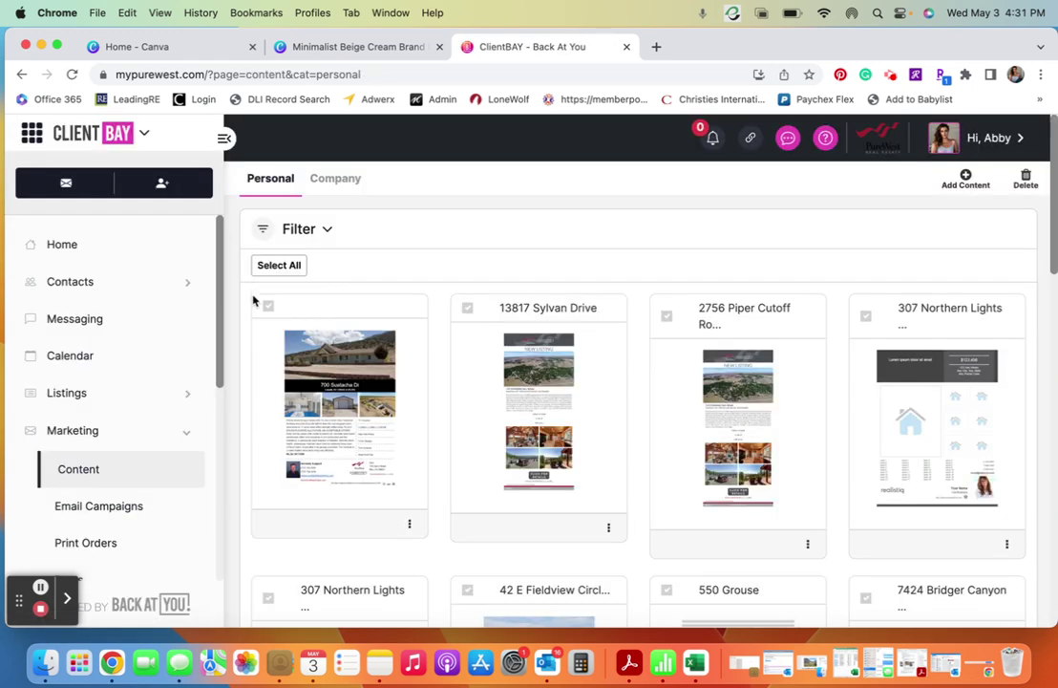
left_click(327, 175)
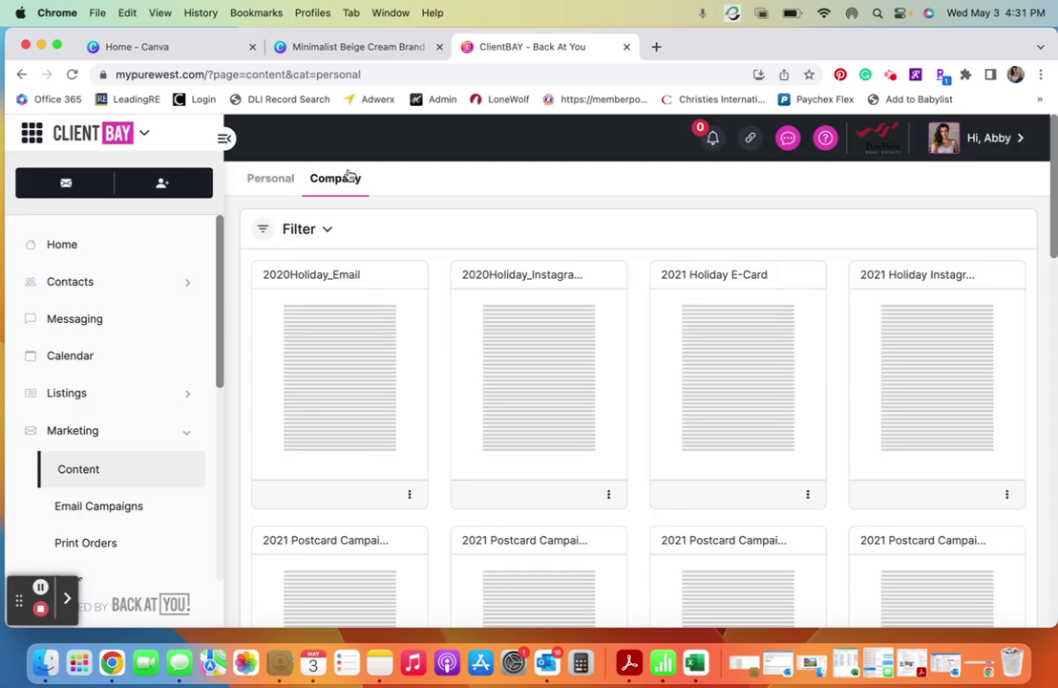
left_click(298, 229)
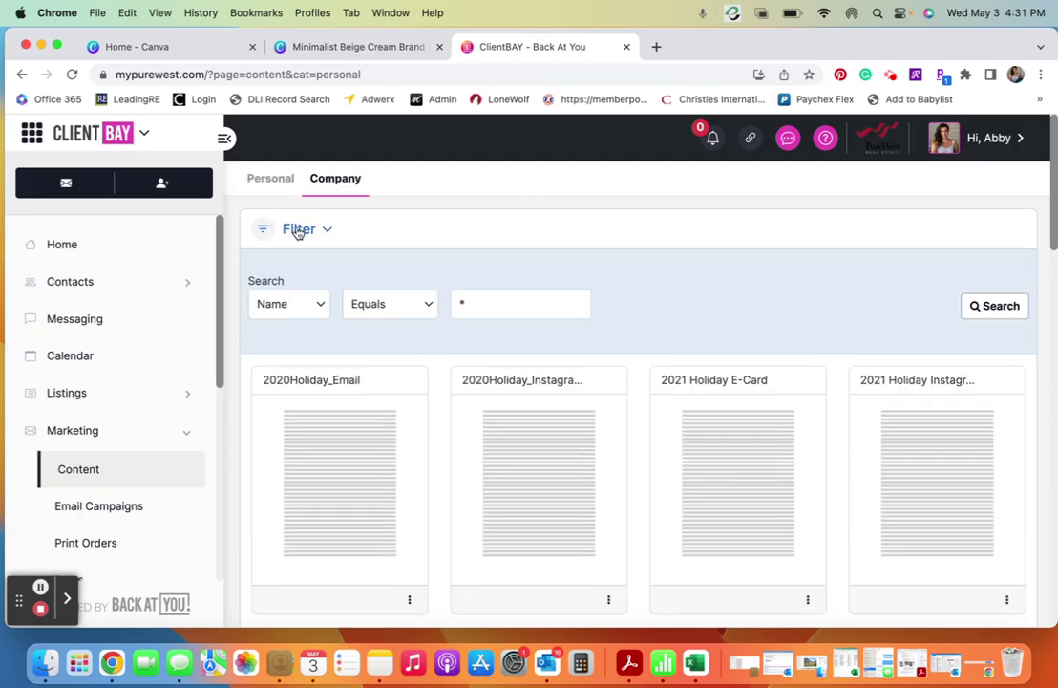
left_click(532, 306)
type("blog")
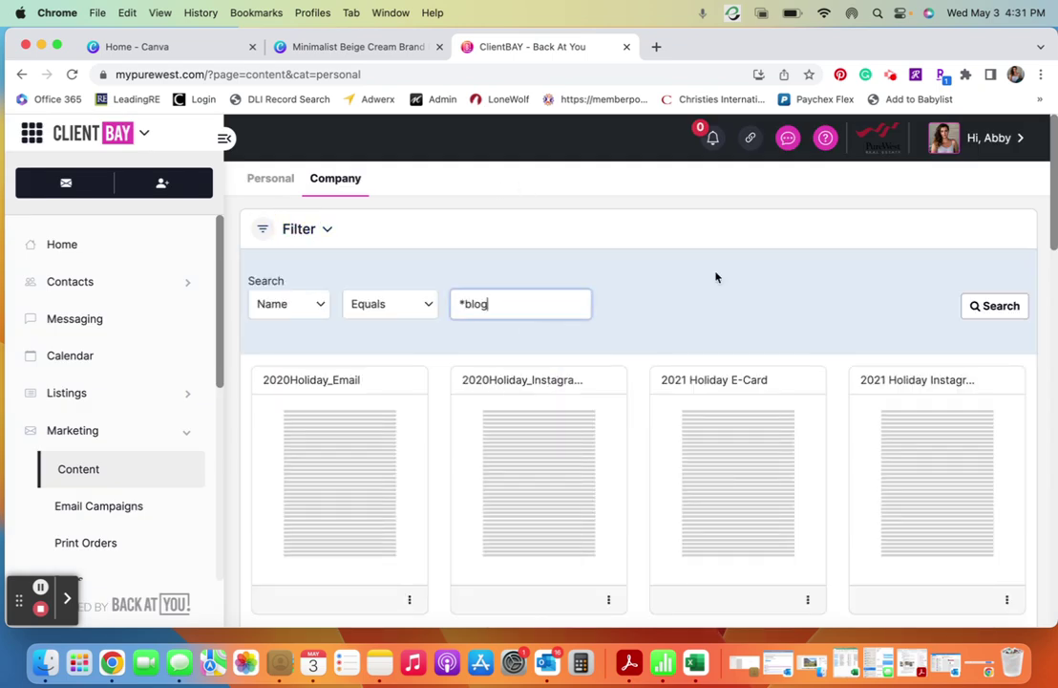
left_click(991, 305)
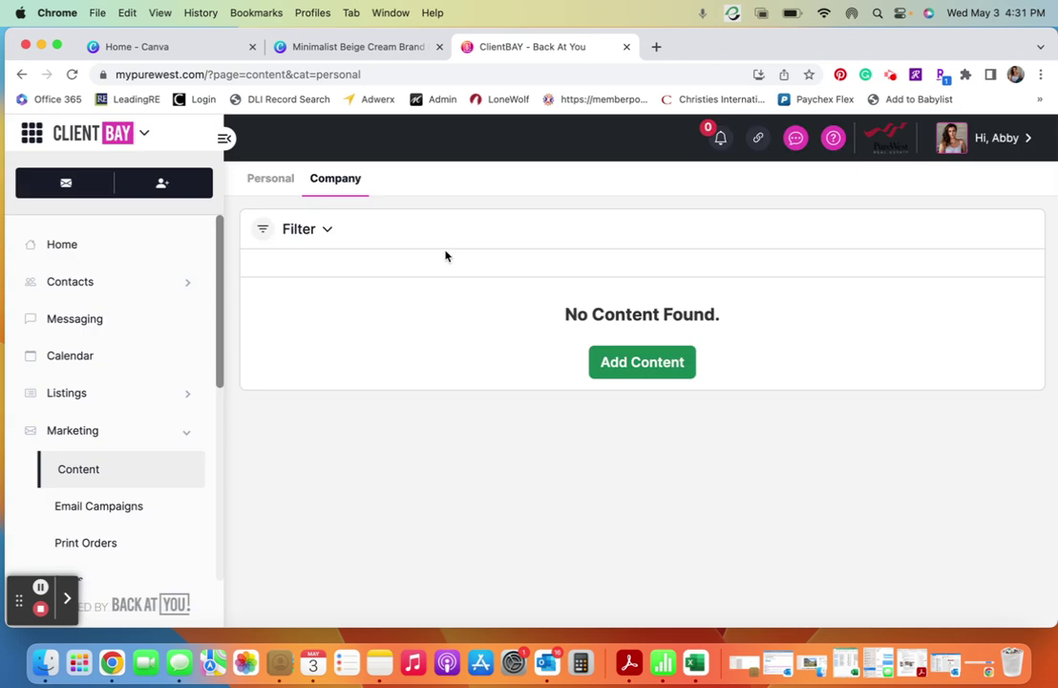
Refine the filter to Name Contains 'blog' and rerun the search
left_click(284, 228)
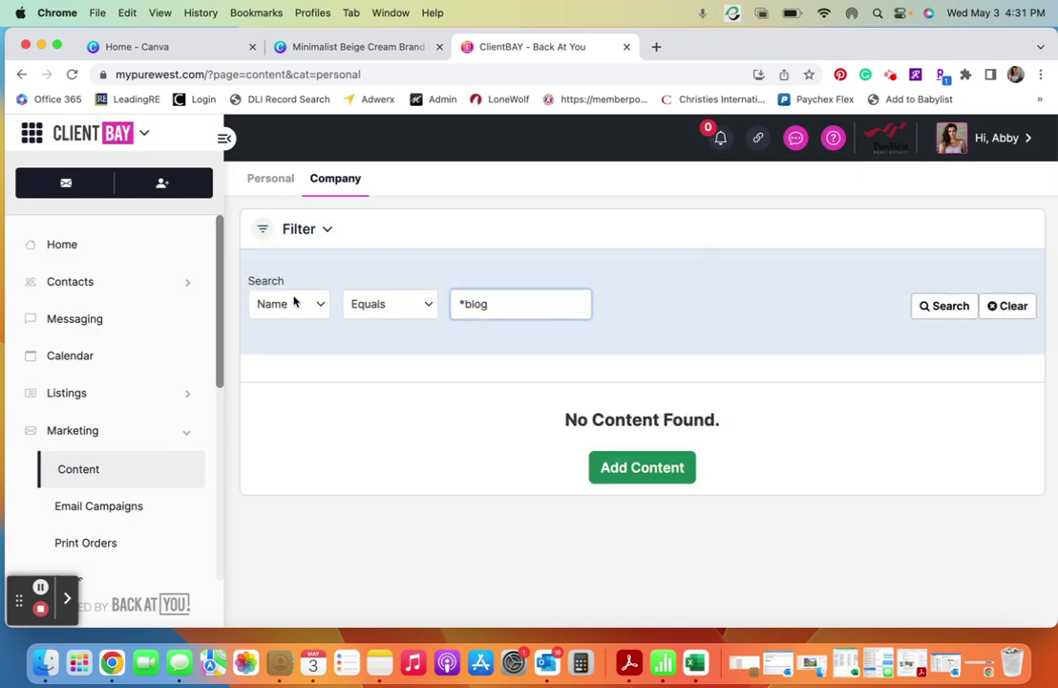
left_click(294, 303)
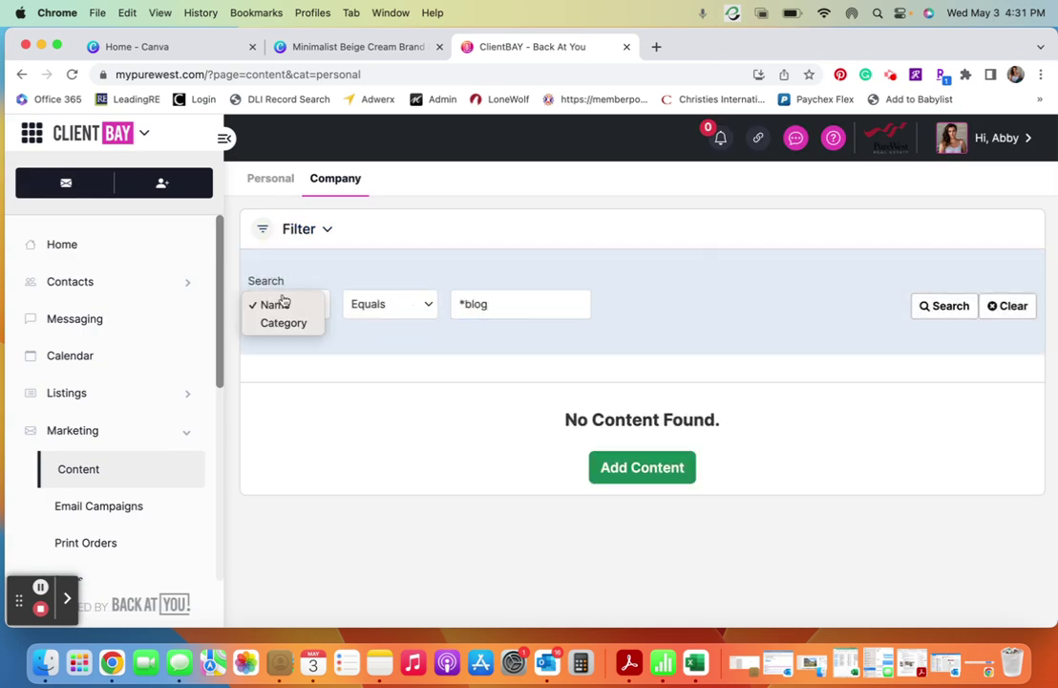
left_click(489, 303)
key("BackSpace")
key("BackSpace")
key("BackSpace")
key("BackSpace")
key("BackSpace")
type("bl")
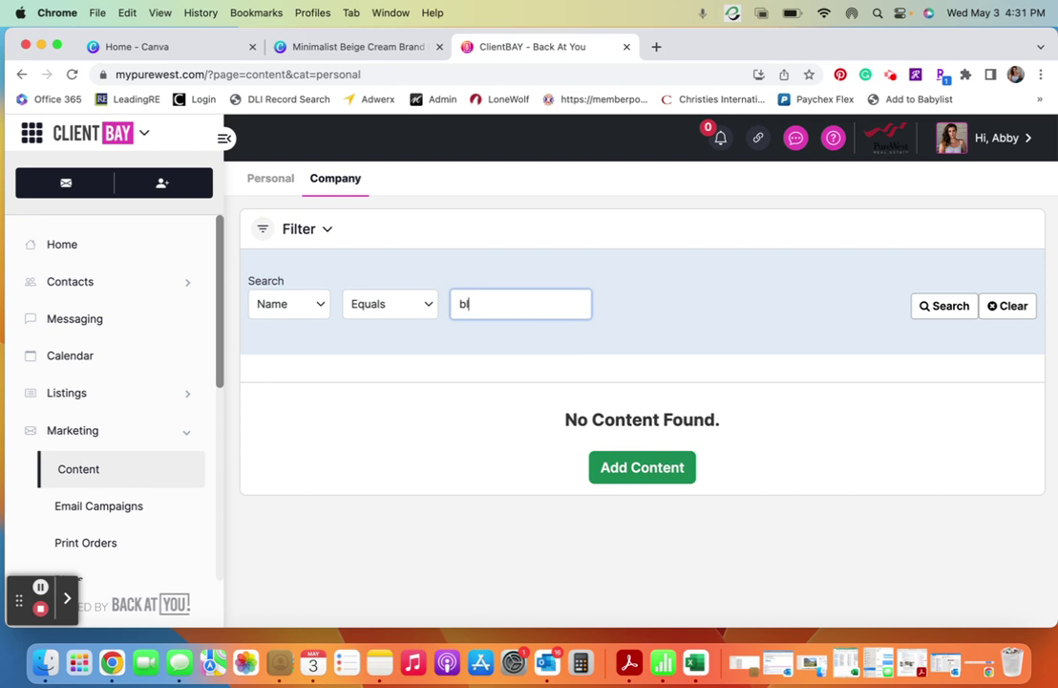
type("ogs")
left_click(428, 305)
left_click(412, 325)
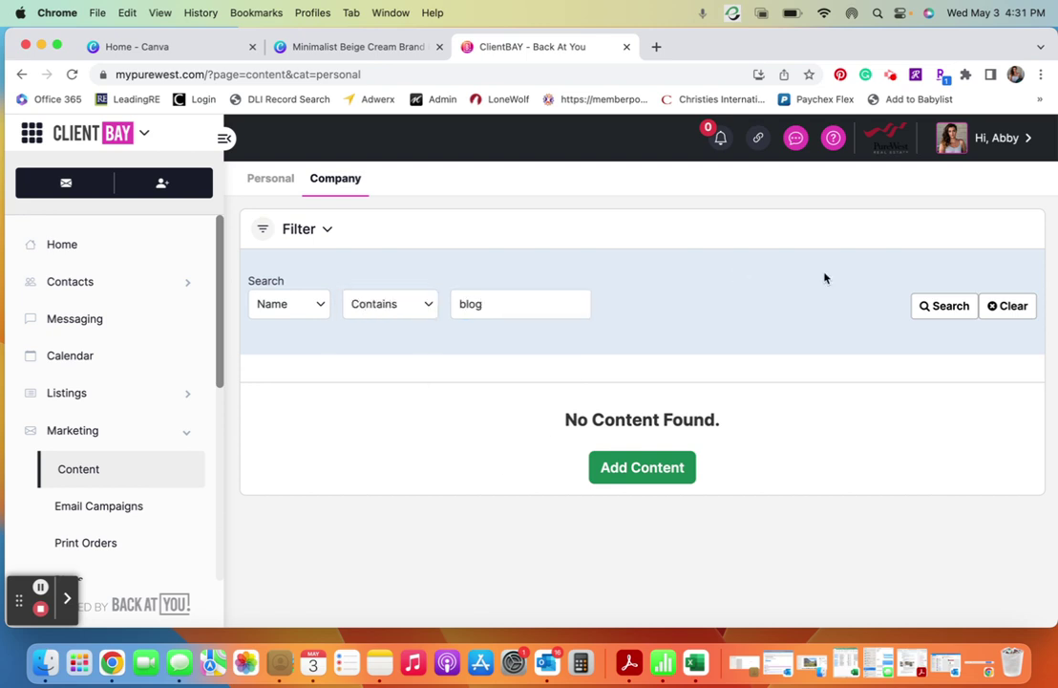
left_click(938, 306)
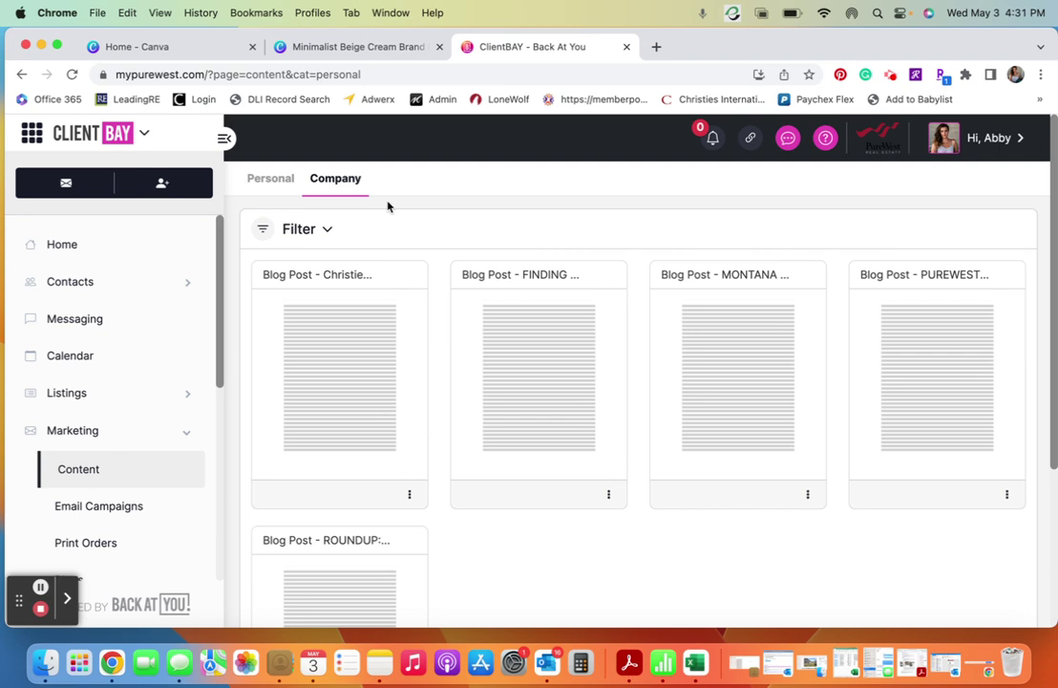
left_click(410, 495)
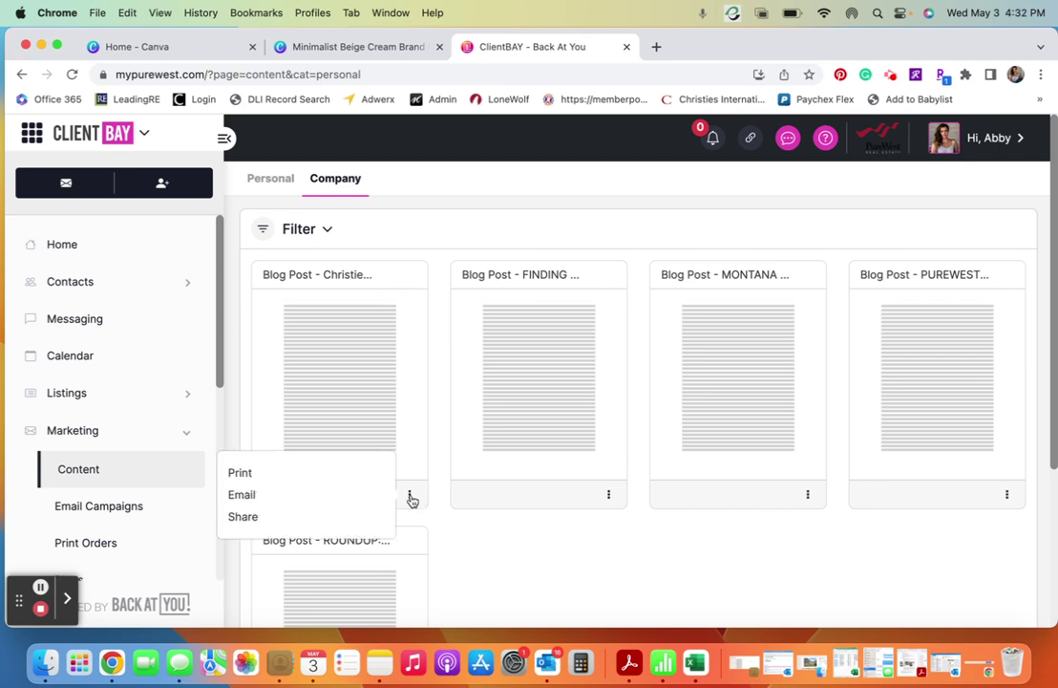
Share the Christie's blog post and scroll to its Share With and Download Image options
left_click(258, 518)
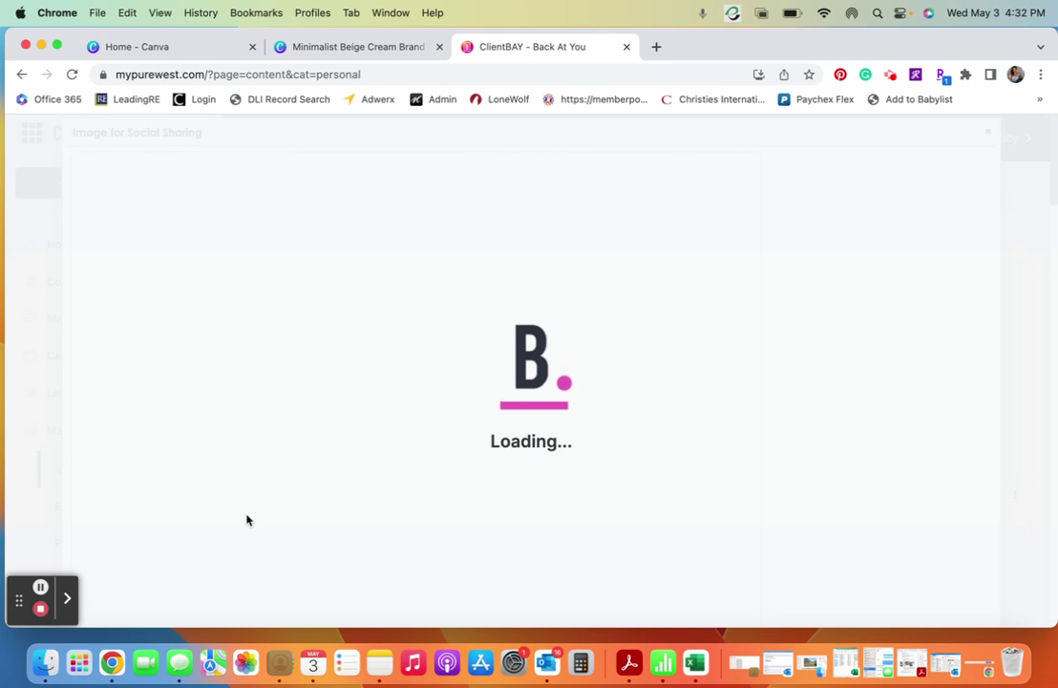
scroll(246, 518, "down", 20)
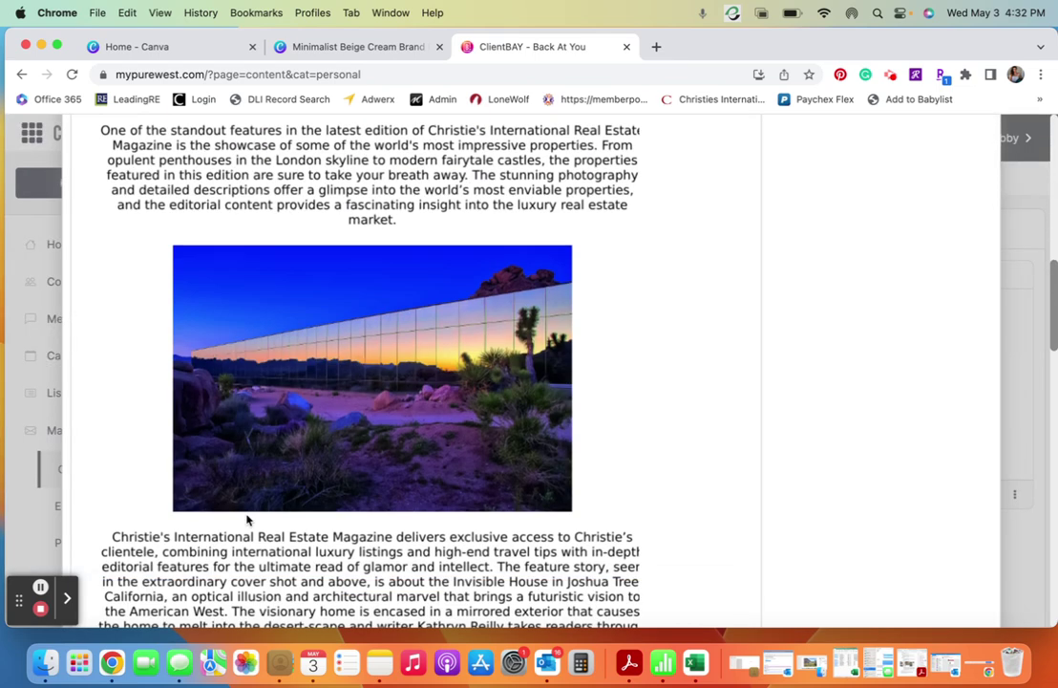
scroll(247, 519, "down", 3)
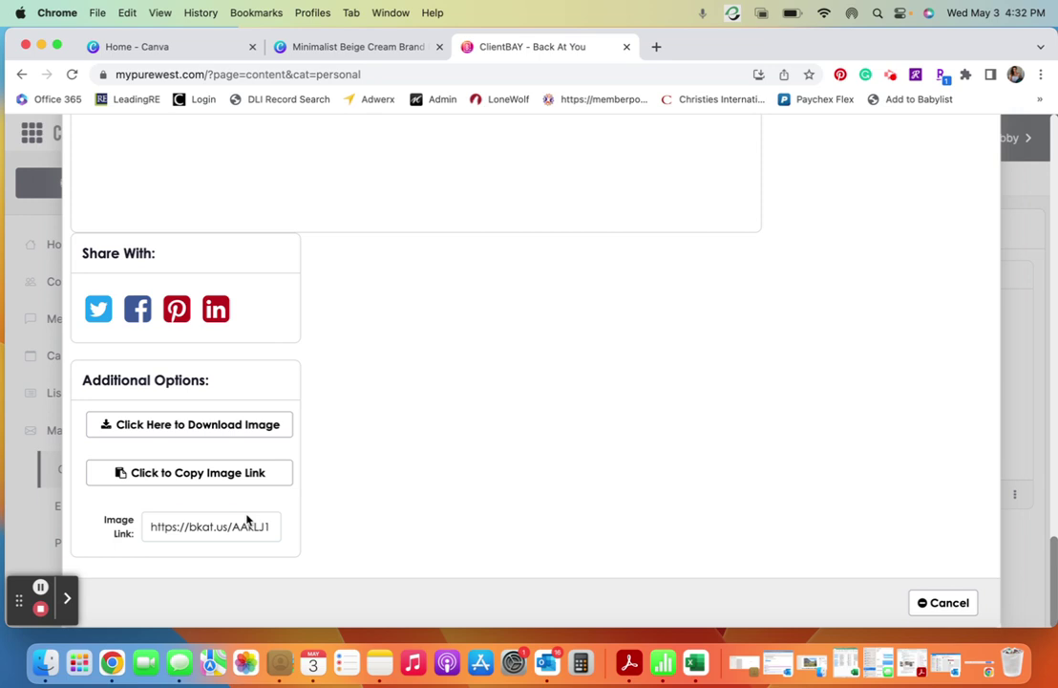